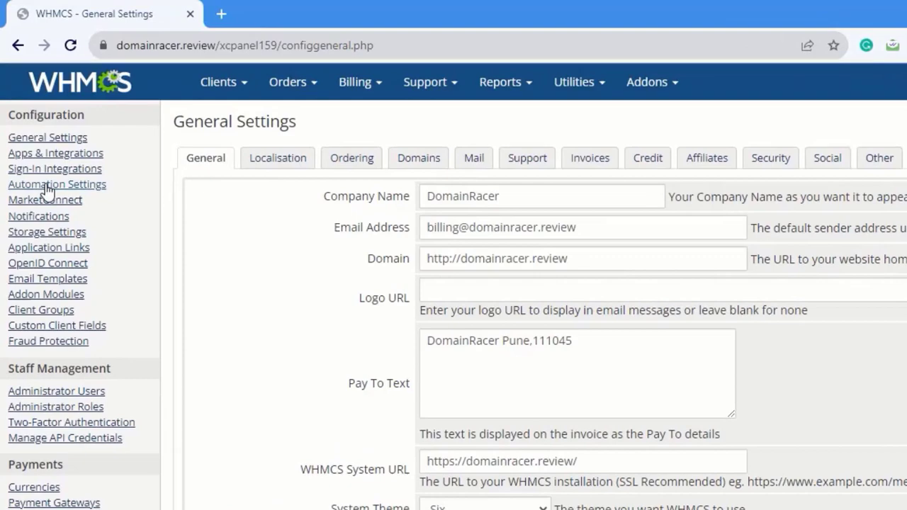
Step: Open the Automation Settings page and scroll down to the Automatic Module Functions section
click(45, 186)
scroll(358, 259, down, 1)
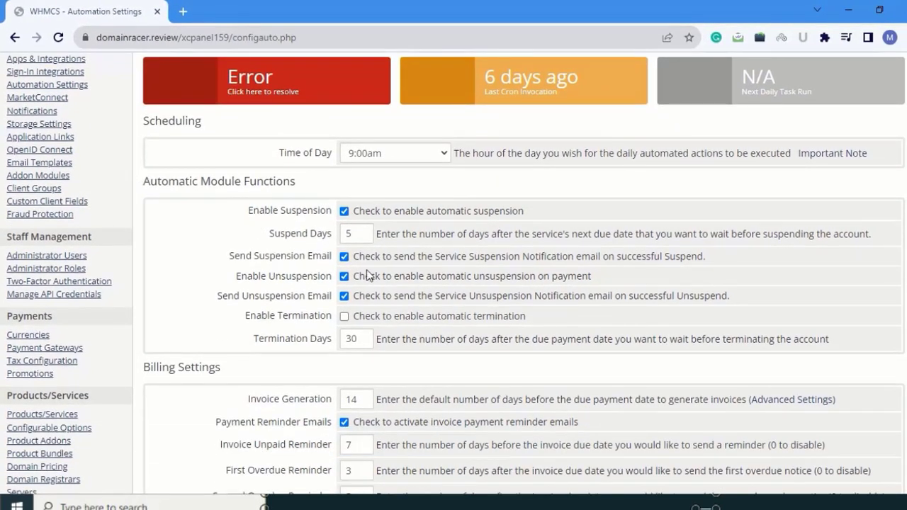
scroll(161, 134, down, 1)
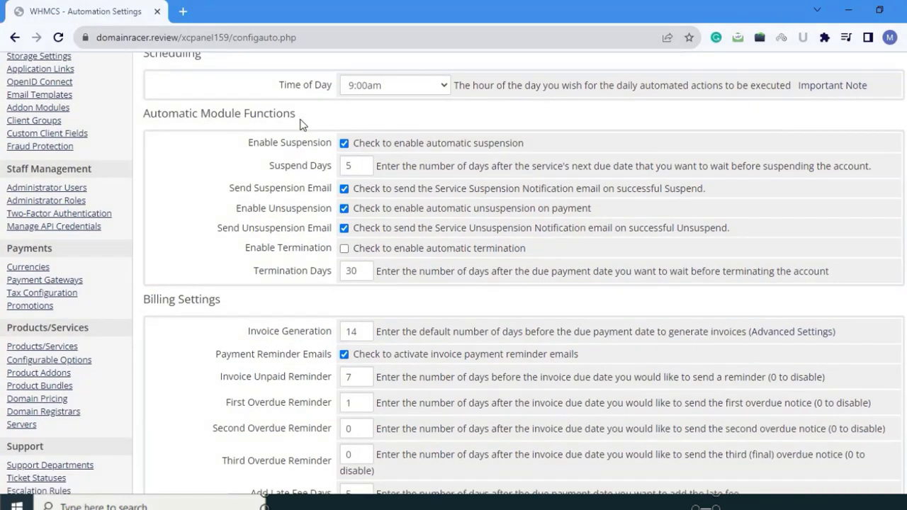
click(355, 166)
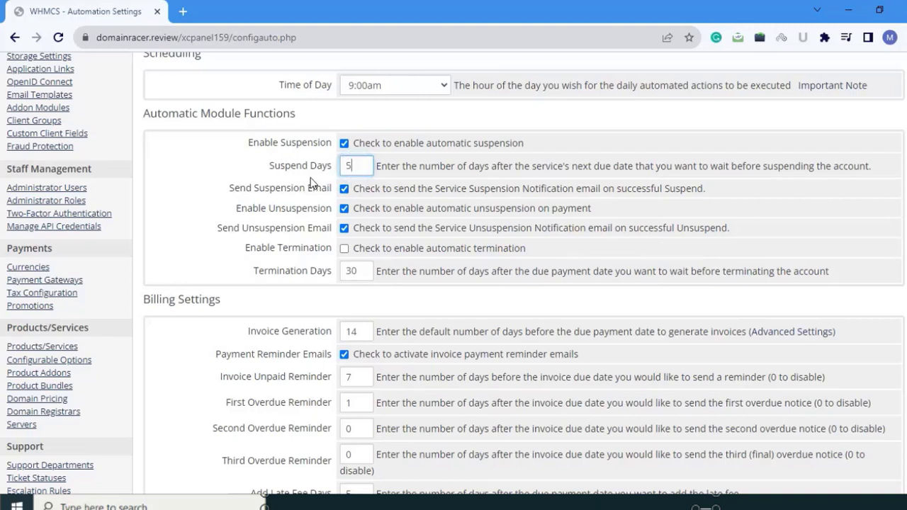
click(309, 206)
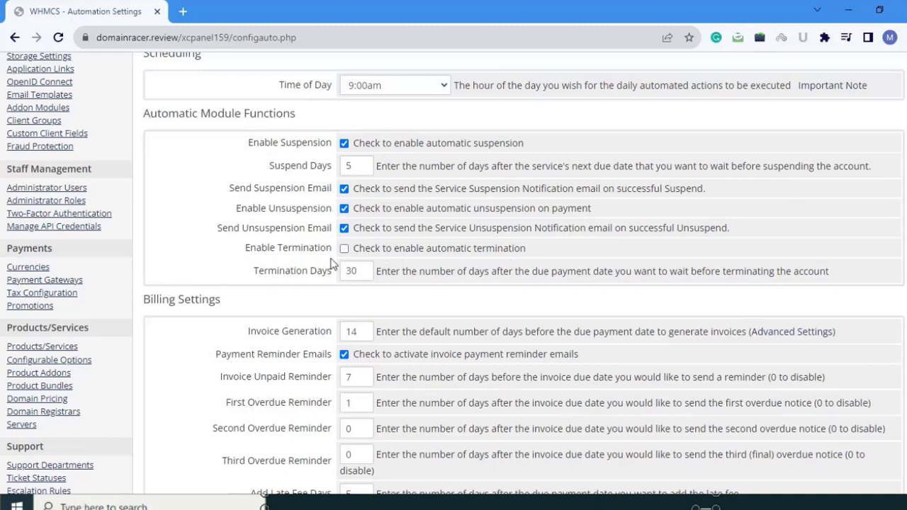
click(349, 271)
scroll(265, 306, down, 1)
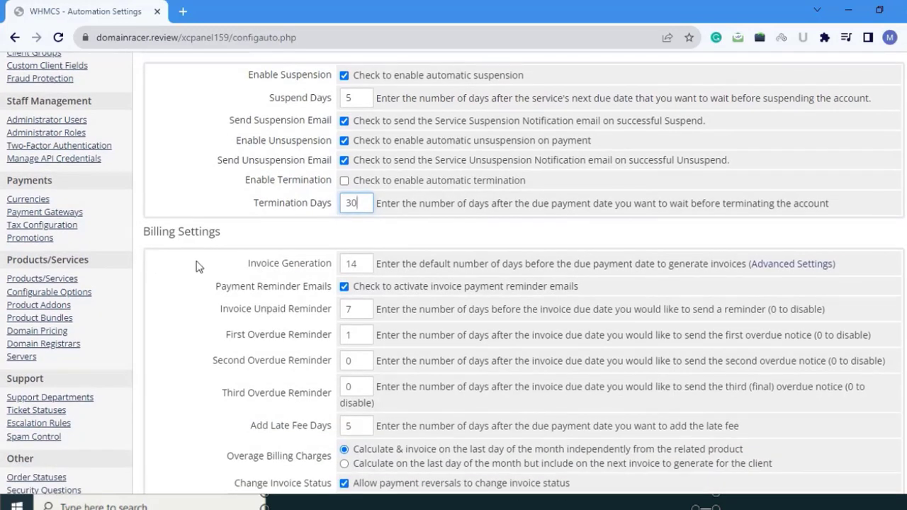
scroll(201, 255, down, 2)
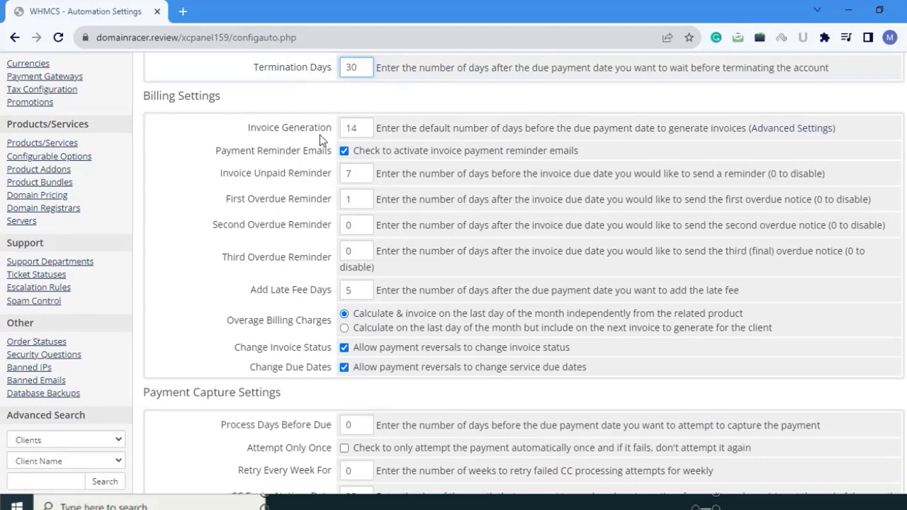
click(359, 125)
key(BackSpace)
key(BackSpace)
text(10)
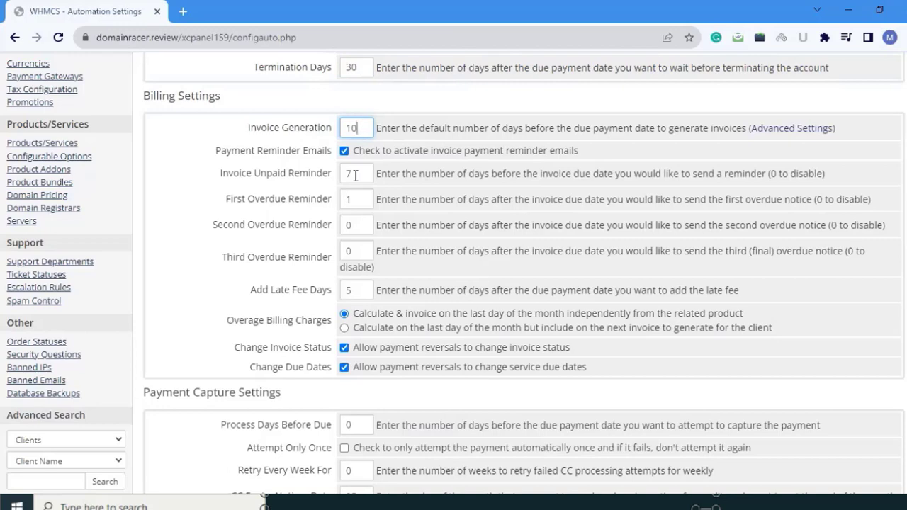
scroll(355, 176, up, 3)
key(ctrl+z)
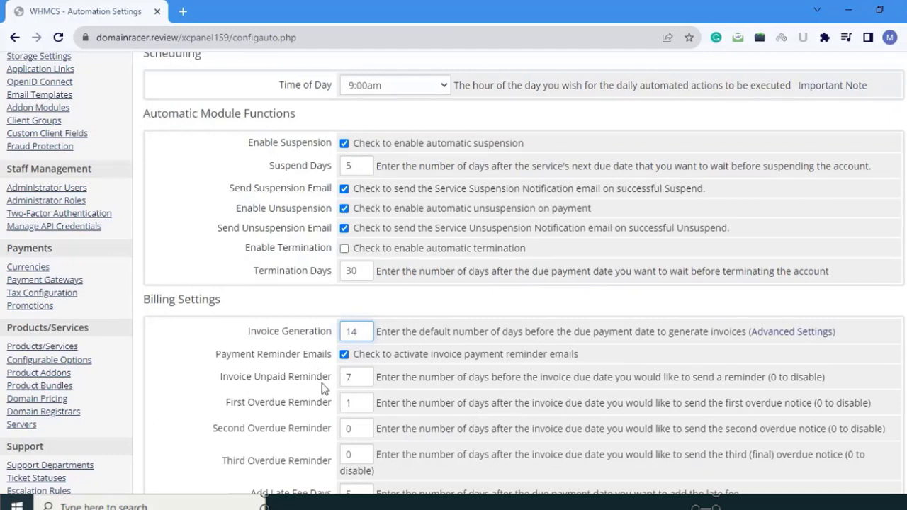
scroll(324, 240, down, 2)
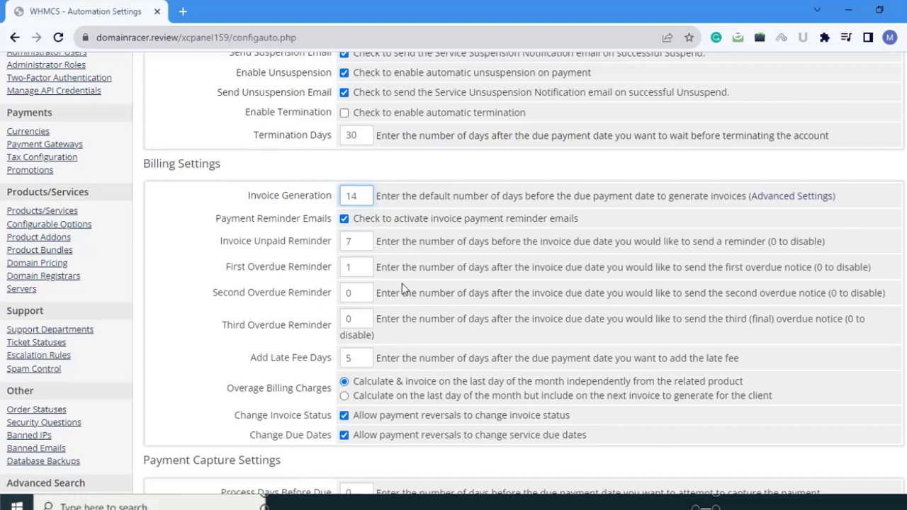
Step: Set the First Overdue Reminder to 3 days and the Second Overdue Reminder to 5 days
click(351, 266)
text(3)
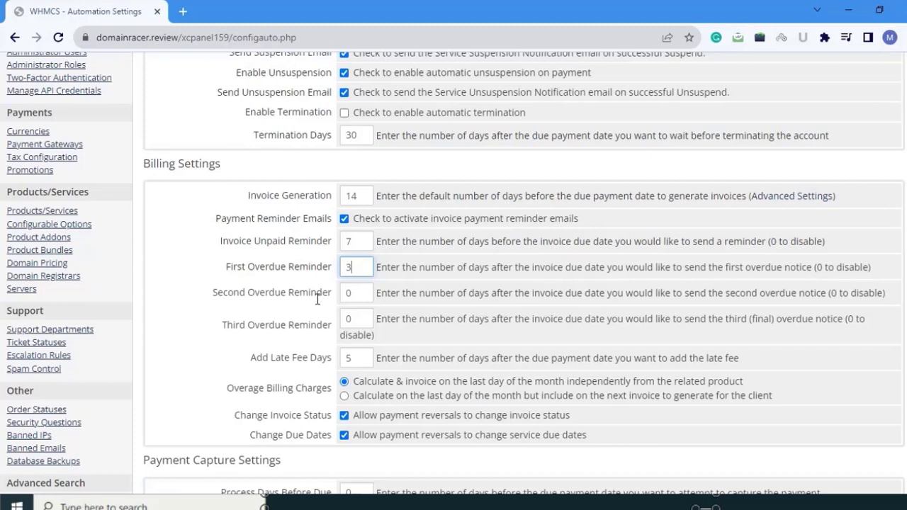
click(355, 294)
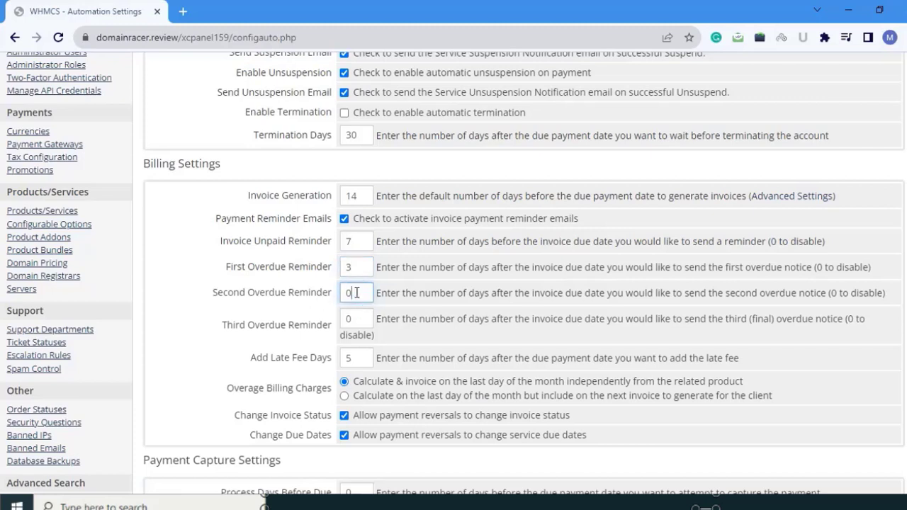
key(BackSpace)
text(5)
Step: Set the Third Overdue Reminder to 4 days
click(355, 322)
double_click(355, 322)
key(BackSpace)
text(4)
Step: Change Add Late Fee Days from 5 to 7
scroll(322, 324, down, 2)
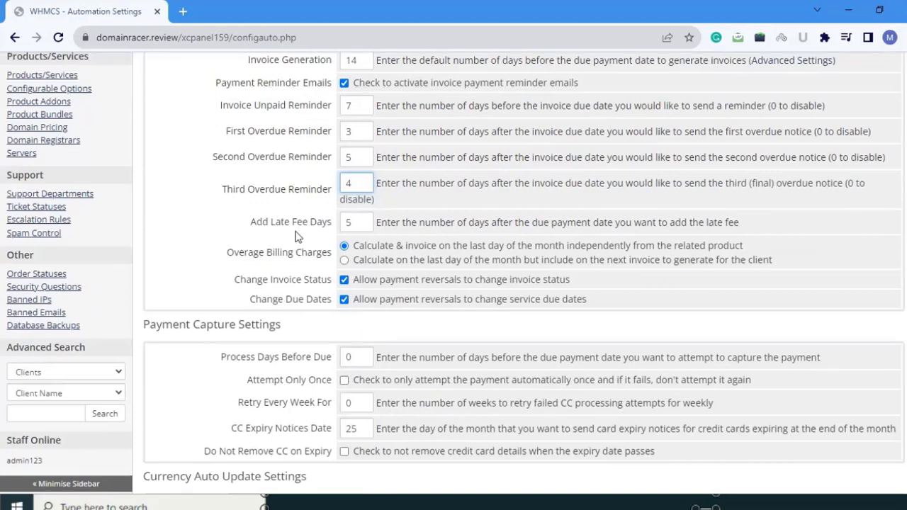
click(355, 222)
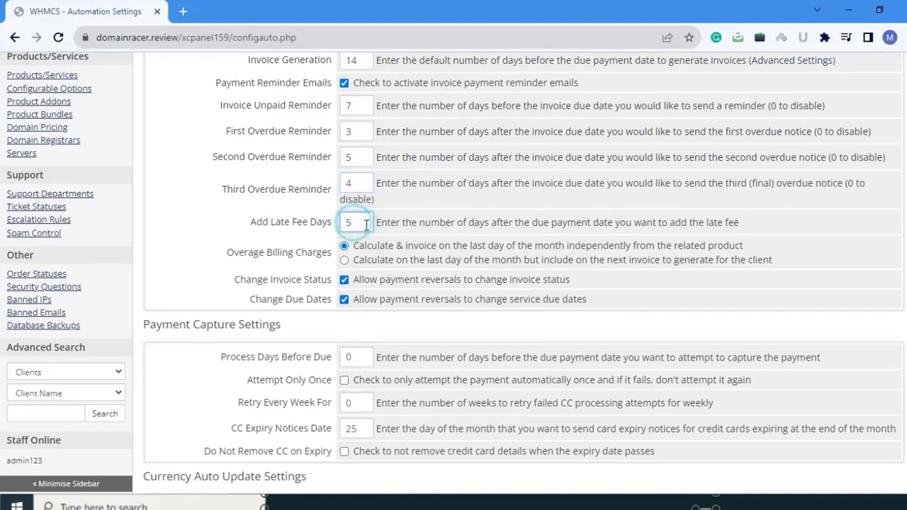
key(BackSpace)
text(7)
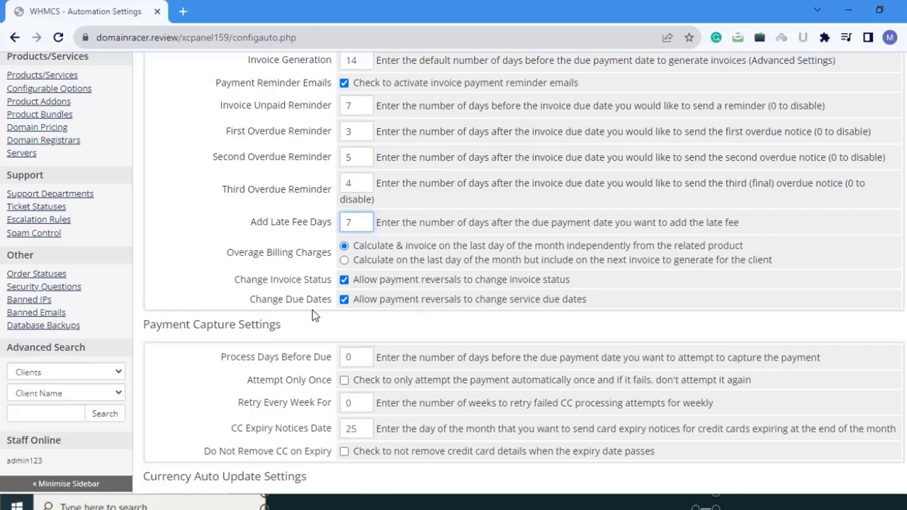
scroll(309, 306, down, 2)
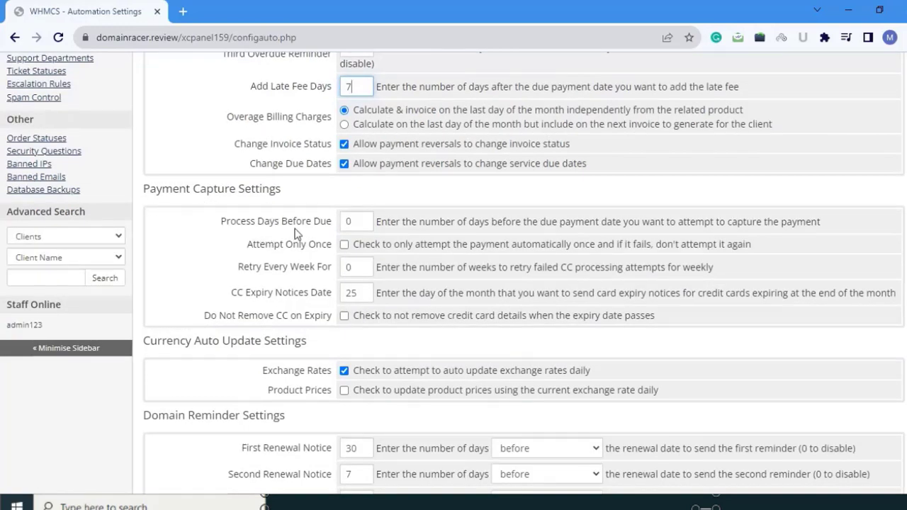
Step: Capture payments 7 days before due, attempt only once, and retry failed cards for 2 weeks
click(355, 221)
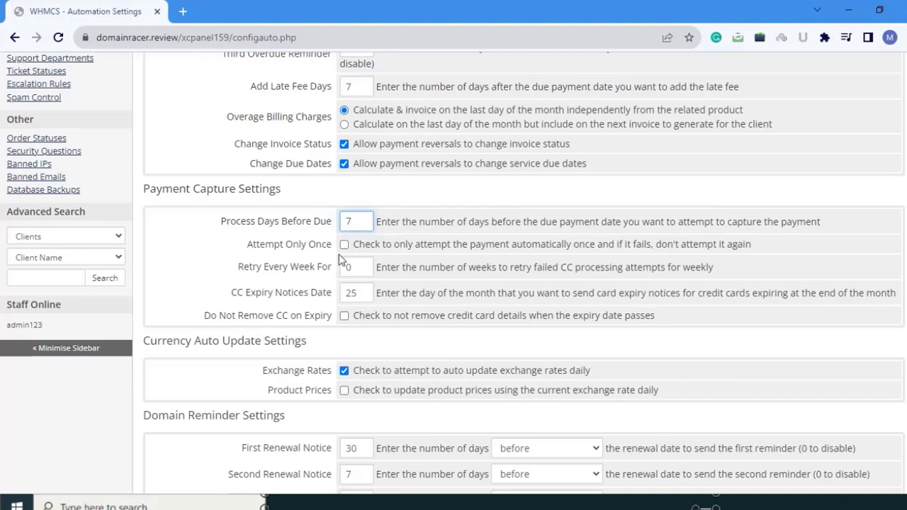
click(344, 245)
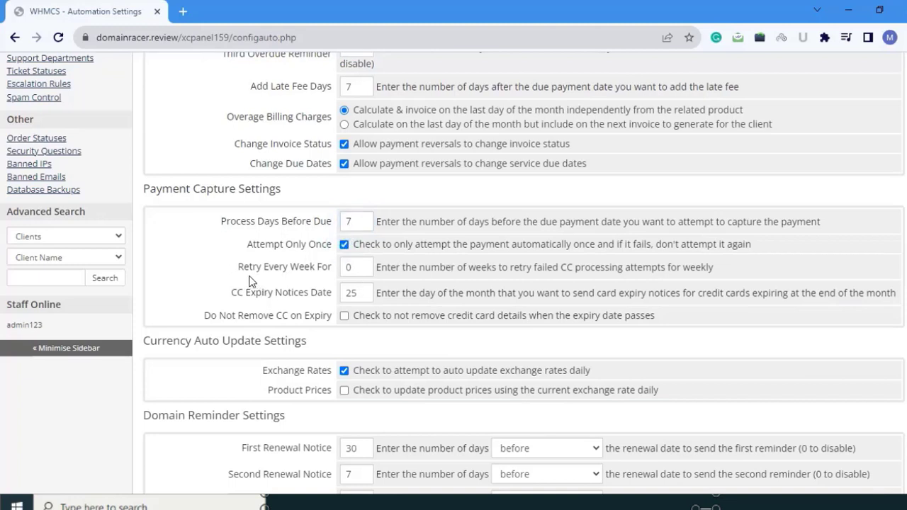
click(357, 266)
key(BackSpace)
text(2)
Step: Send card expiry notices on day 23 and keep card details after they expire
click(360, 292)
key(BackSpace)
text(3)
click(344, 317)
scroll(378, 307, down, 3)
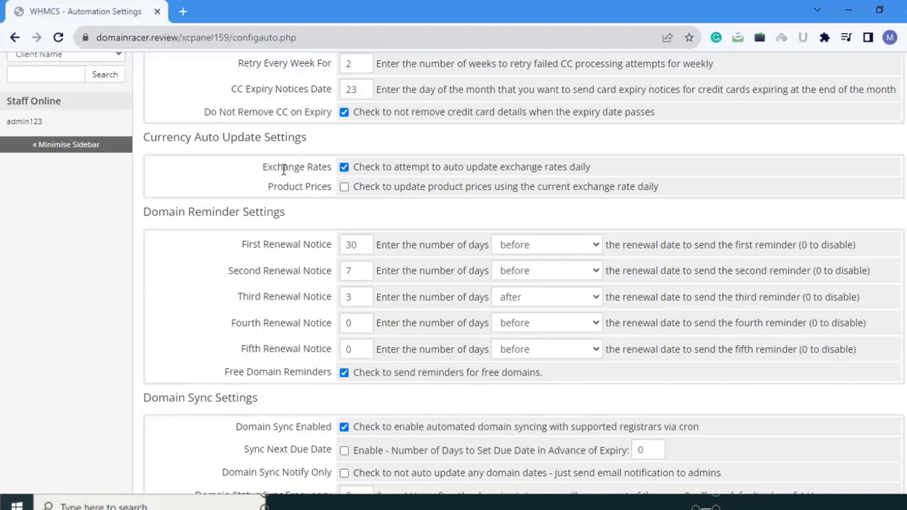
Step: Set the first and second domain renewal notices to 45 and 30 days
scroll(334, 205, up, 1)
double_click(356, 313)
text(45)
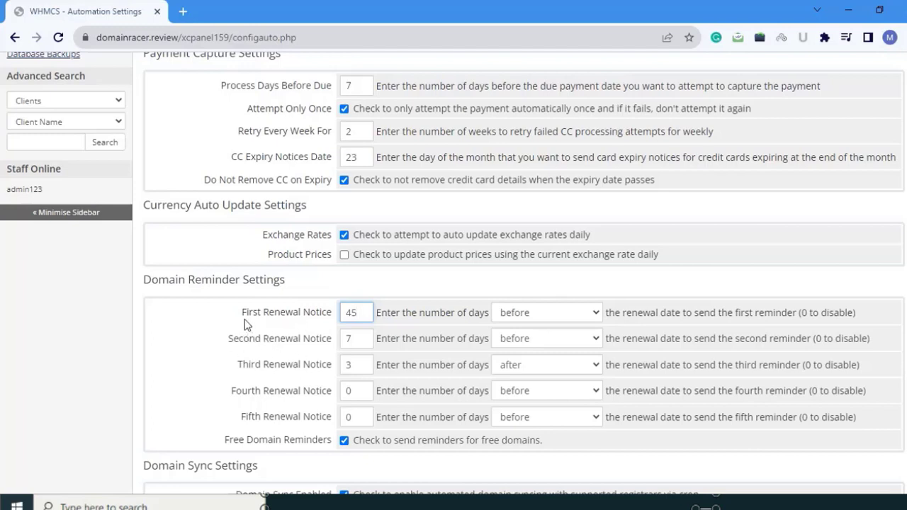
click(365, 314)
key(Tab)
key(Tab)
text(30)
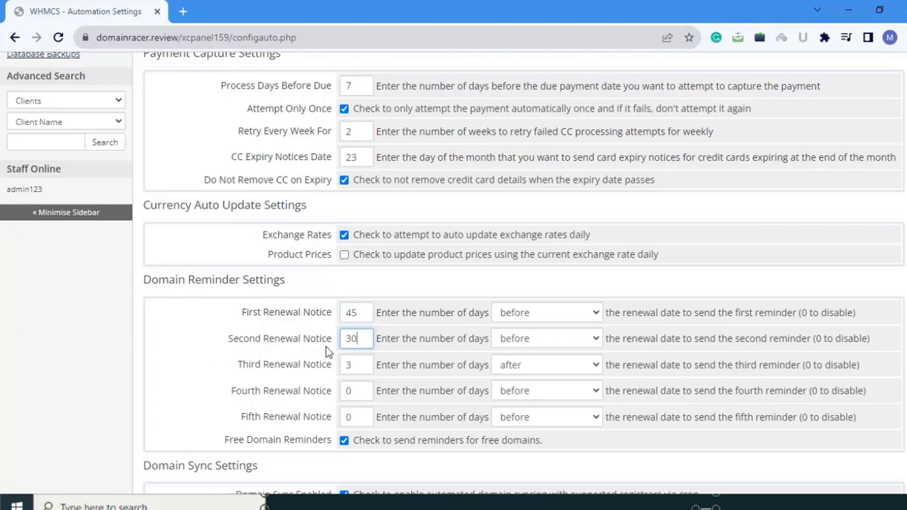
click(357, 338)
click(372, 340)
click(262, 373)
Step: Set the third renewal notice to 14 days before renewal and the fourth to 7 days
click(367, 365)
key(BackSpace)
text(14)
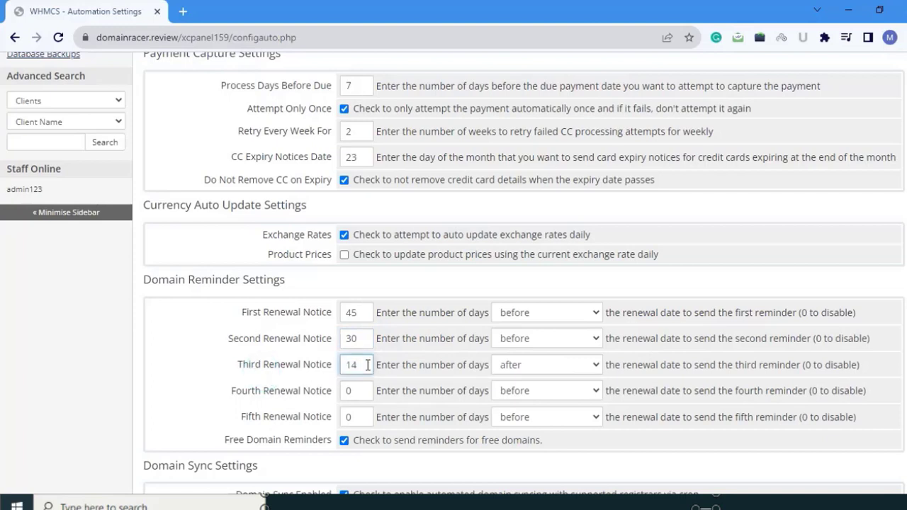
click(537, 371)
click(527, 389)
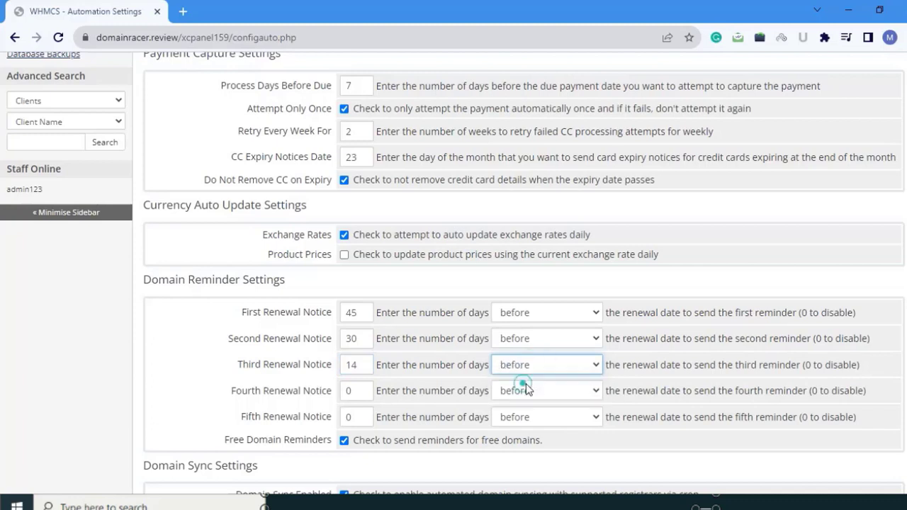
click(366, 392)
key(BackSpace)
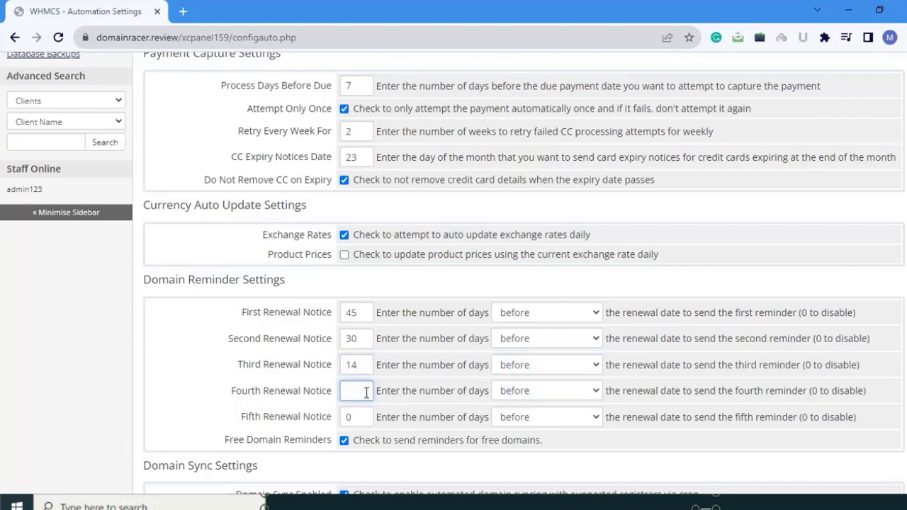
text(7)
Step: Set the fifth renewal notice to 1 day after the renewal date
click(358, 422)
key(BackSpace)
text(1)
click(557, 416)
click(541, 450)
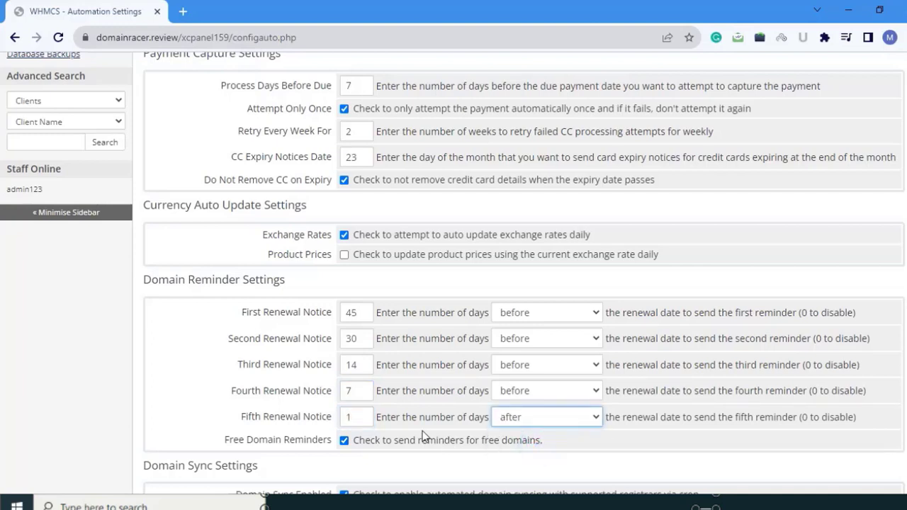
scroll(418, 387, down, 2)
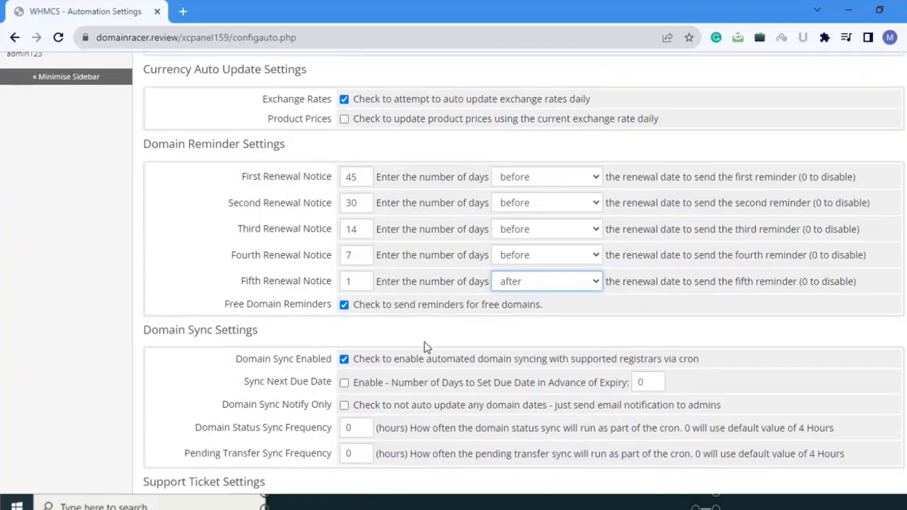
scroll(428, 341, down, 2)
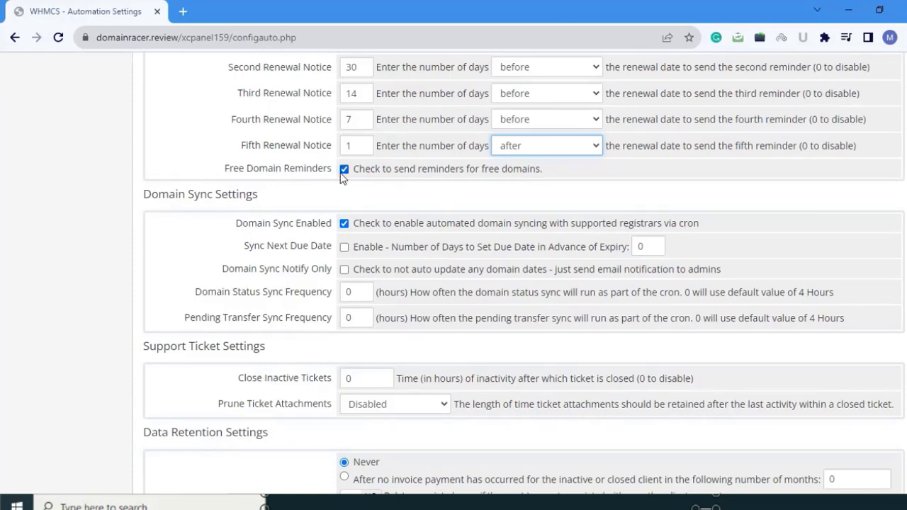
scroll(203, 340, up, 2)
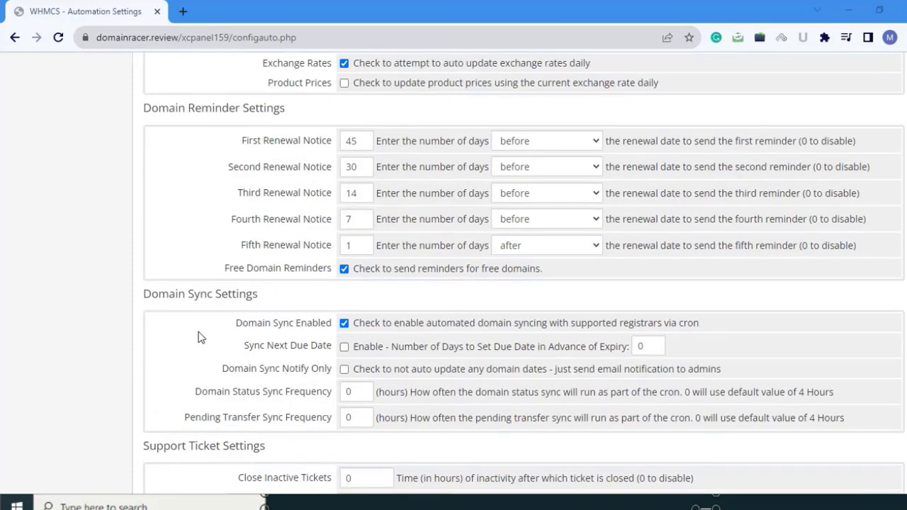
scroll(205, 333, down, 3)
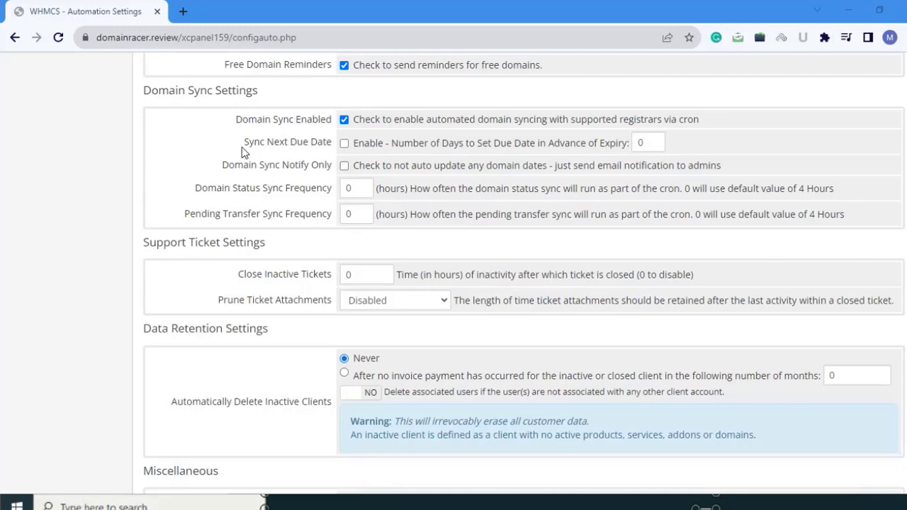